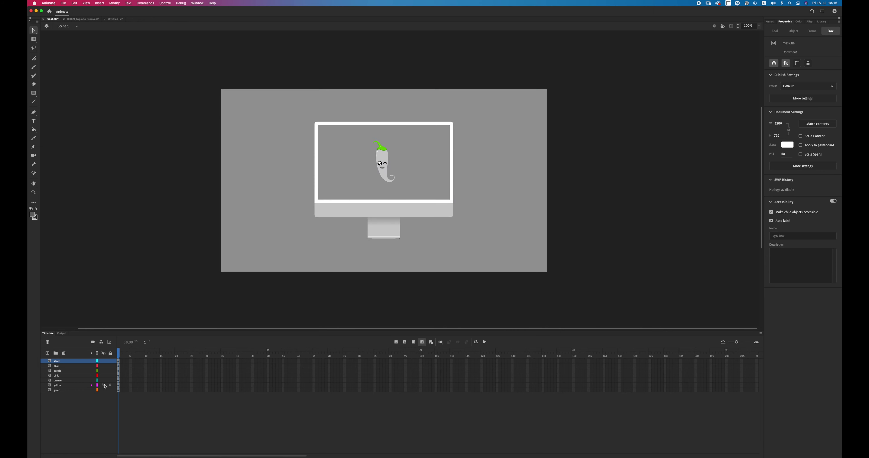
Step: Hide the colour layers except green, add a new layer above silver, and extend all layers to frame 200
click(107, 362)
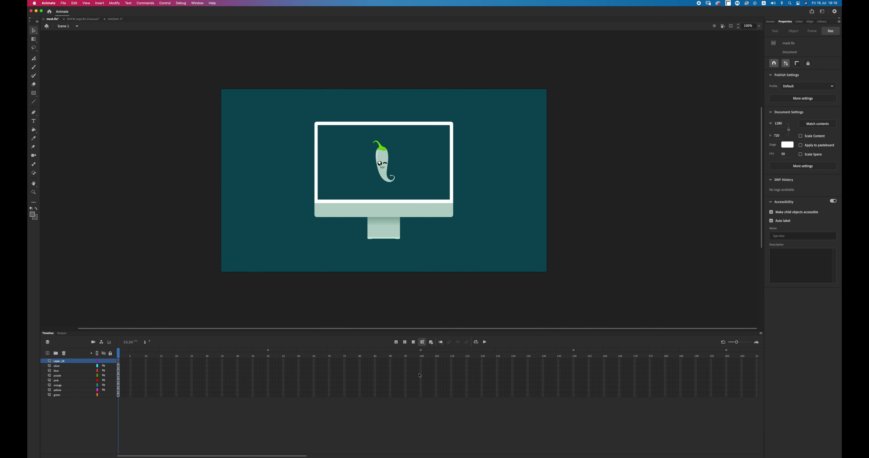
drag(437, 373, 436, 395)
key(F5)
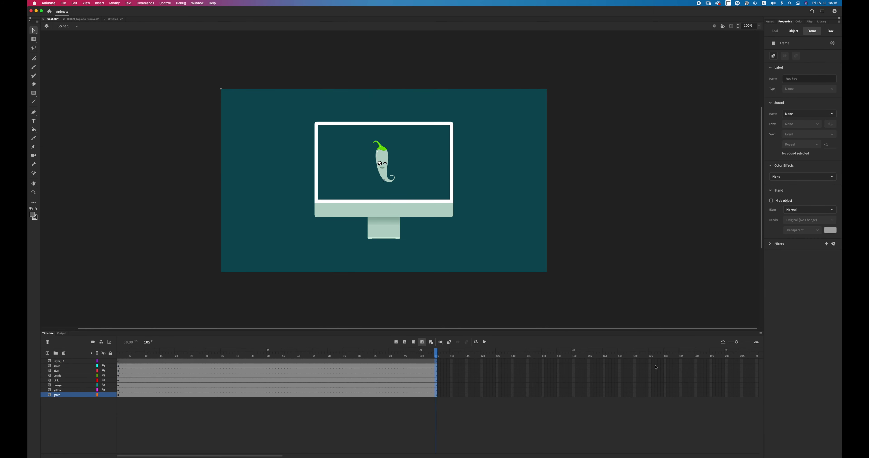
drag(726, 363, 726, 396)
key(F5)
click(119, 396)
click(118, 367)
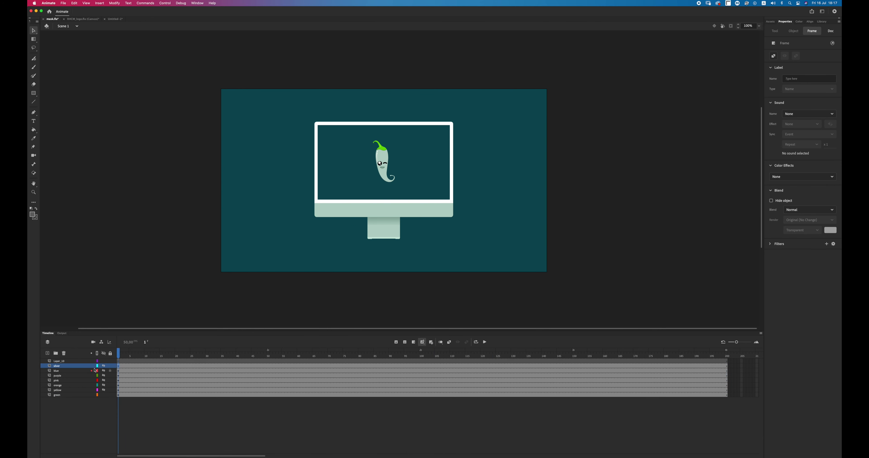
Step: Insert a blank keyframe at frame 51 on the new layer and return to its preceding span
click(270, 362)
click(270, 361)
key(F7)
click(259, 362)
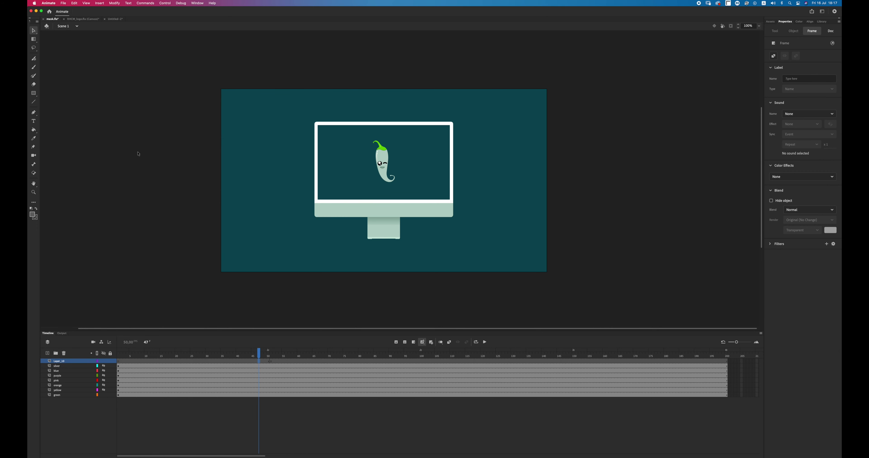
Step: Draw a green-filled rectangle about 383 px high on the new layer, overlapping the stage's left edge, and select it
click(33, 93)
click(33, 214)
click(94, 237)
drag(271, 230, 134, 132)
key(v)
click(248, 135)
click(194, 151)
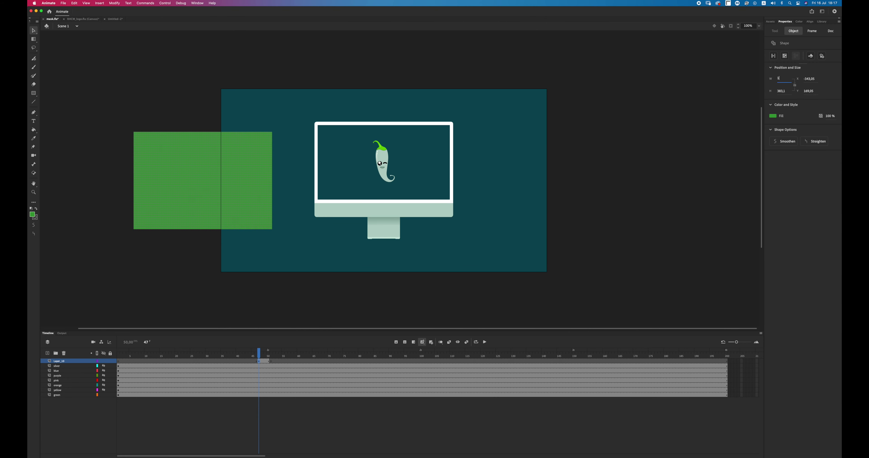
Step: Set the green rectangle's size to 1280 by 720 and its position to X 0, Y 0
text(1280)
key(Tab)
text(1)
key(Tab)
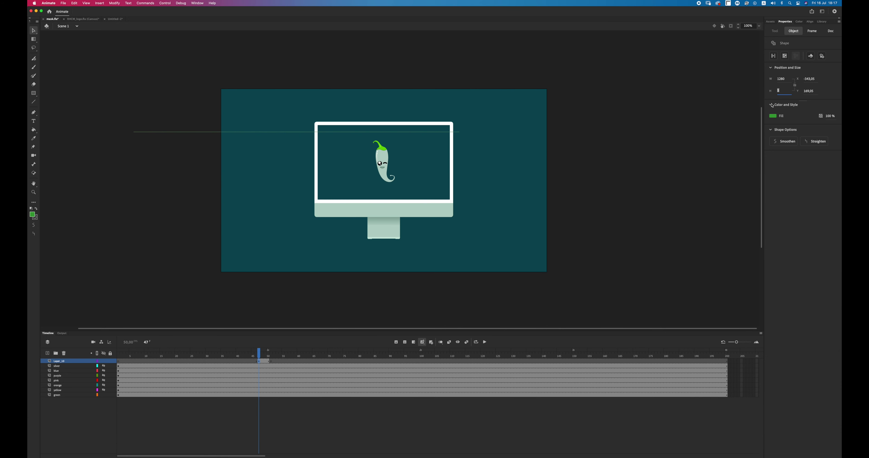
text(720)
key(Tab)
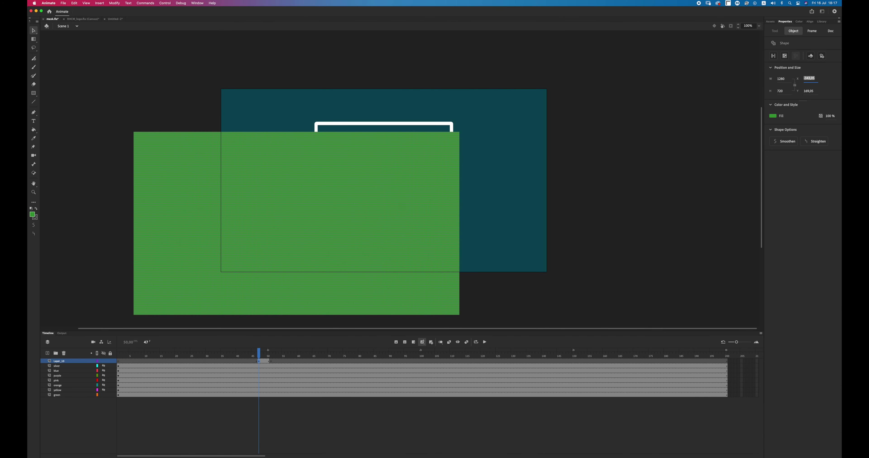
text(0)
key(Tab)
text(0)
key(Return)
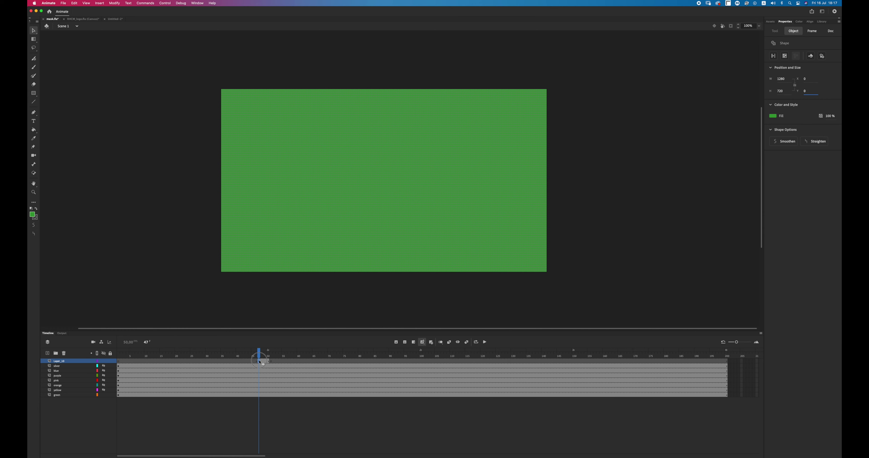
Step: Create a classic tween on the green rectangle's span and add a keyframe at frame 50
click(159, 361)
right_click(159, 361)
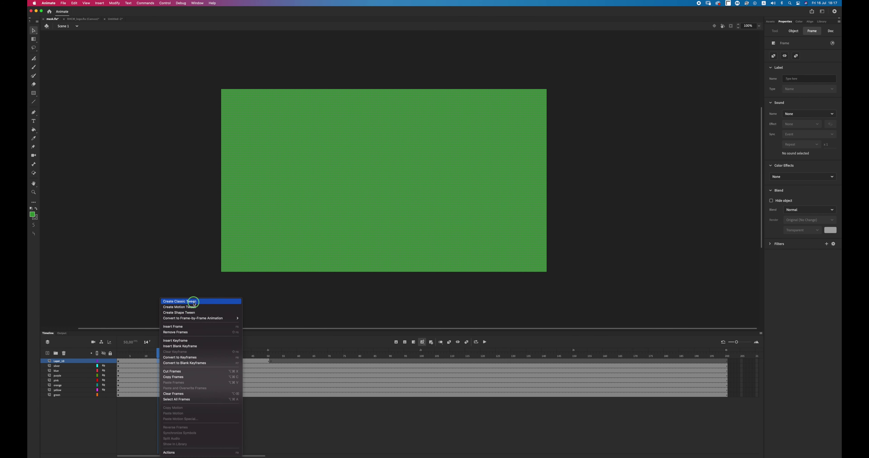
click(194, 302)
click(269, 361)
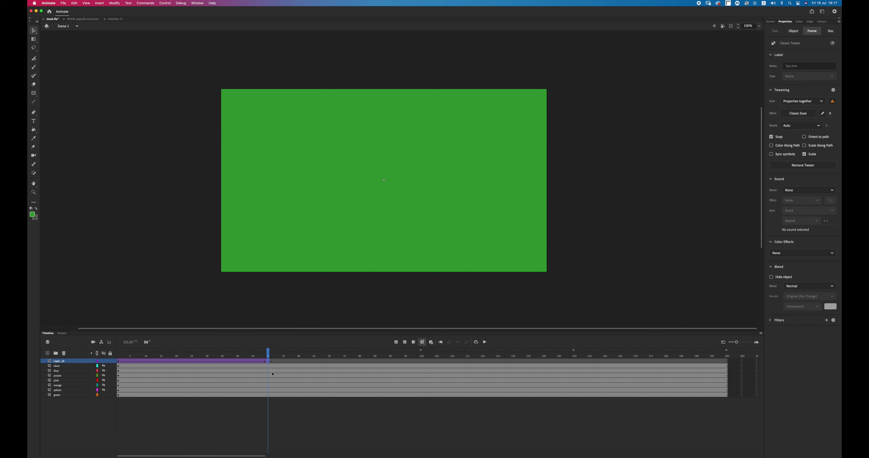
Step: At frame 1, move the green rectangle fully off the stage's left side and set the tween's ease to 100
click(119, 364)
drag(388, 236, 148, 193)
drag(119, 355, 268, 356)
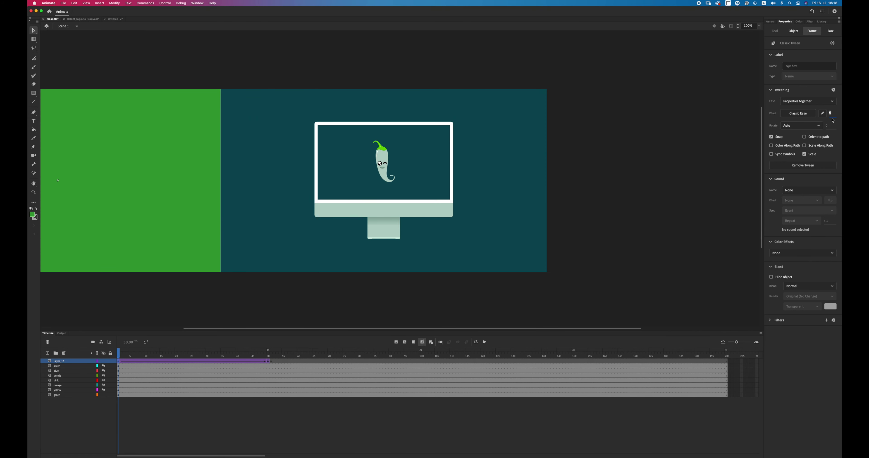
key(Return)
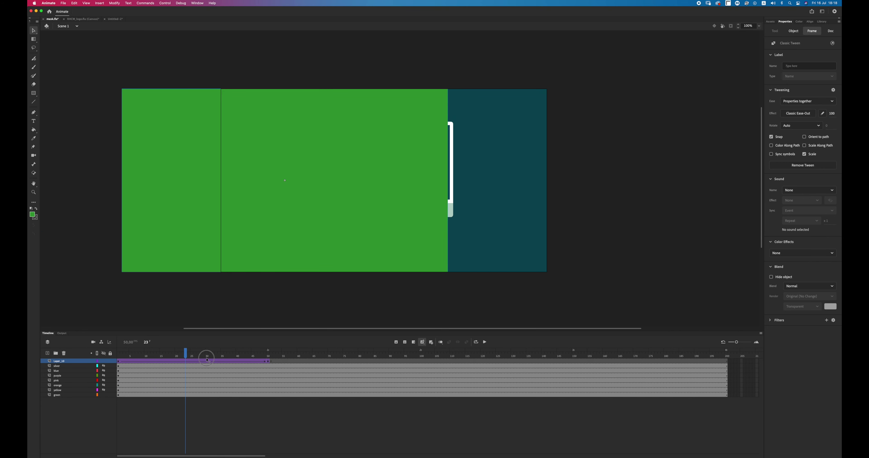
Step: Test the movie to preview the rectangle's slide, close the preview, and scrub through the tween
key(super+Return)
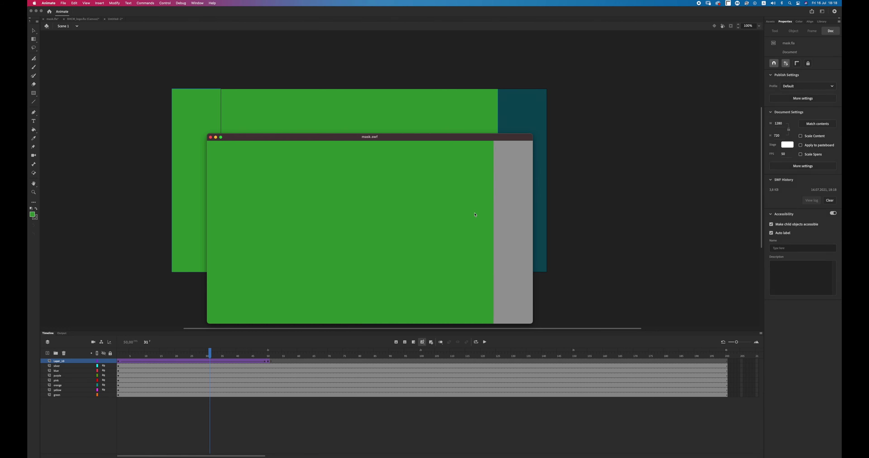
drag(504, 295, 380, 238)
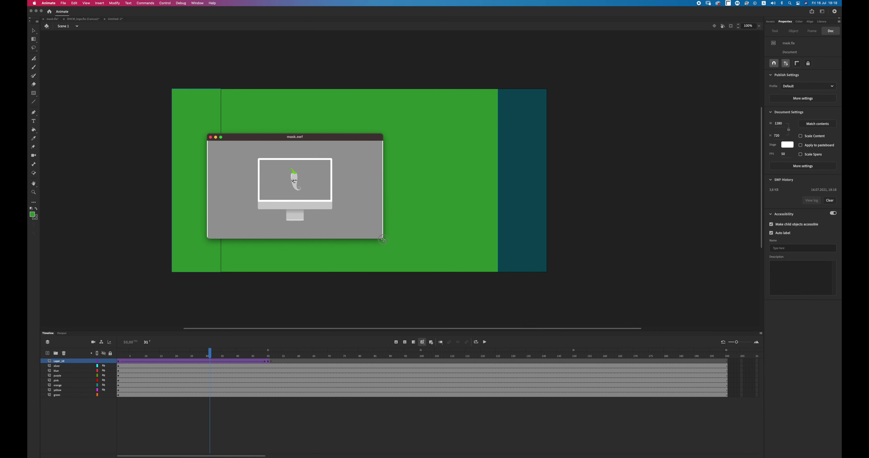
click(210, 137)
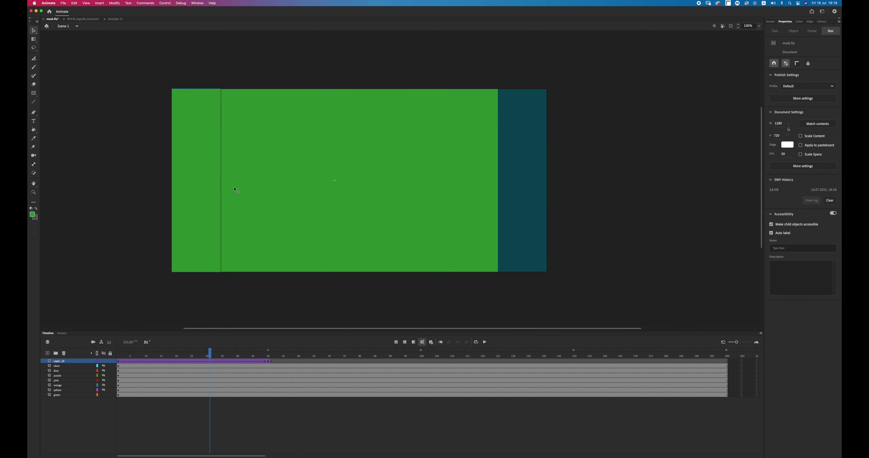
drag(158, 353, 182, 356)
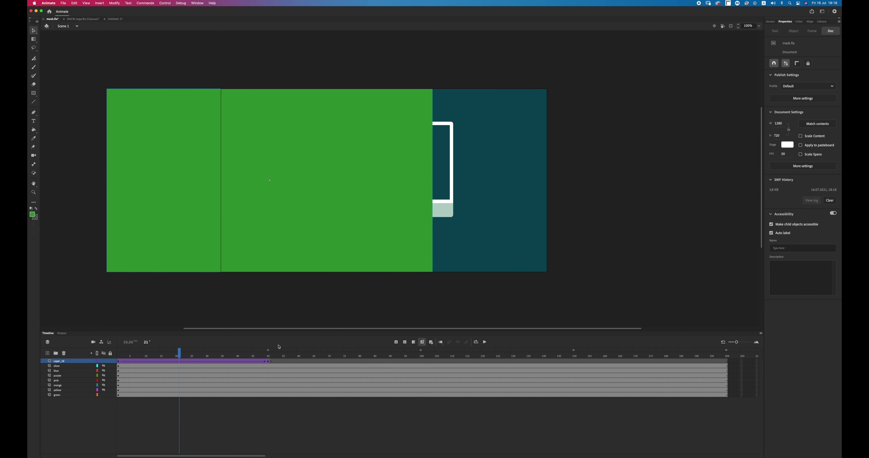
Step: Move the rectangle layer between the yellow and green layers and copy its tween frames
drag(74, 364, 74, 391)
click(131, 393)
drag(130, 391, 270, 391)
right_click(260, 391)
click(269, 379)
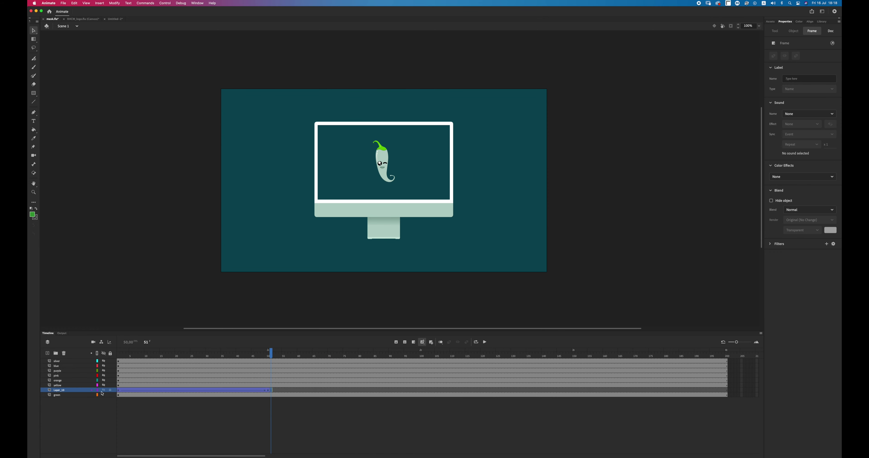
Step: Paste the tween frames onto a new layer above Layer_10 and add three more empty layers
click(47, 353)
right_click(119, 391)
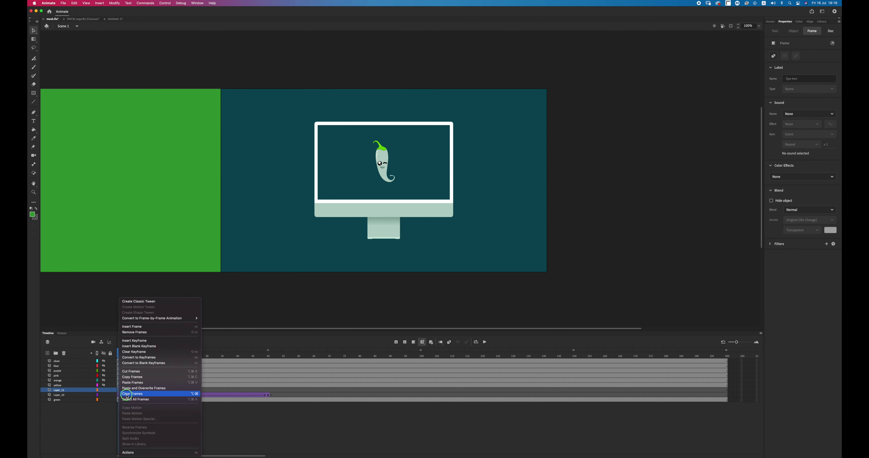
click(133, 385)
click(47, 353)
click(47, 354)
click(47, 354)
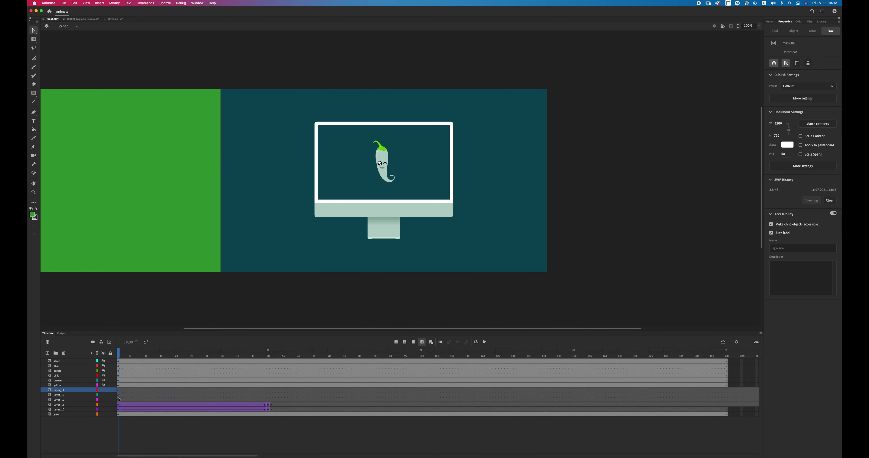
Step: Paste the tween frames onto the three empty layers and onto one additional new layer above them
right_click(119, 400)
click(132, 383)
right_click(121, 396)
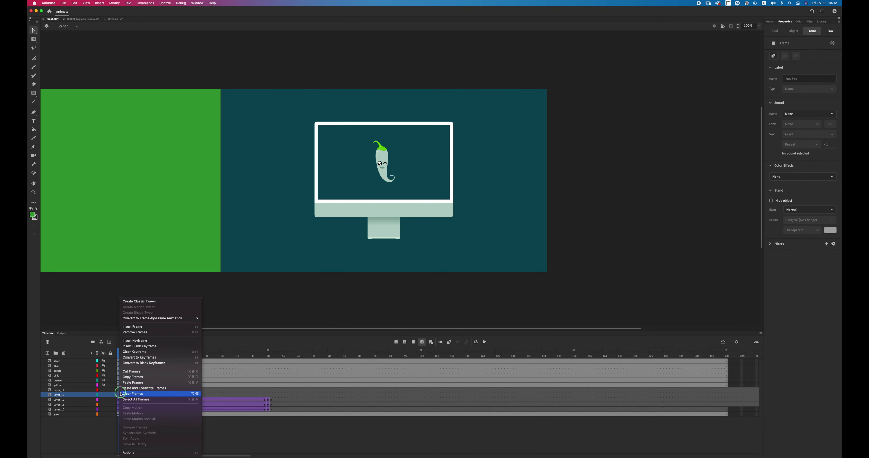
click(126, 383)
right_click(122, 391)
click(124, 383)
click(47, 353)
right_click(121, 391)
click(124, 383)
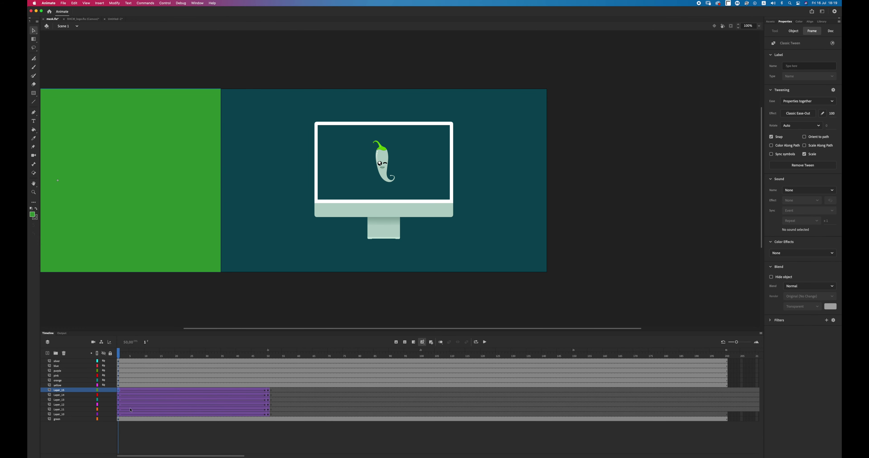
Step: Copy the green layer's frames onto a new layer above the silver layer
click(119, 420)
click(81, 361)
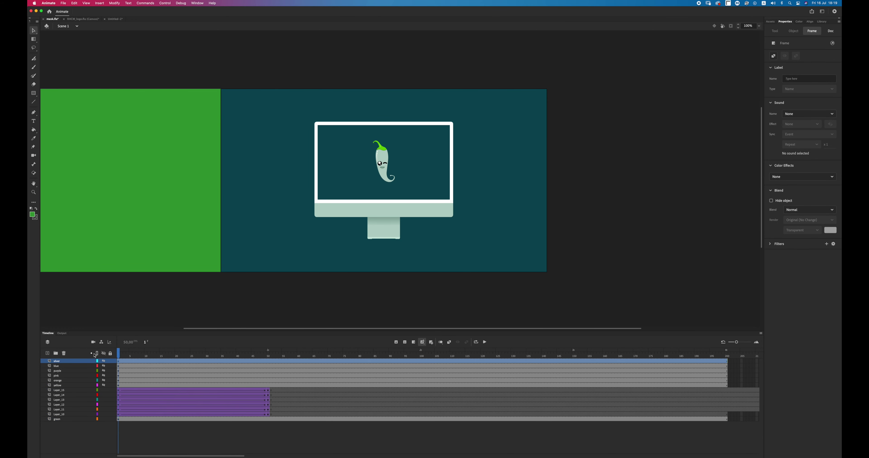
click(47, 354)
right_click(135, 305)
click(153, 335)
Step: Show all the hidden colour layers and rename the topmost layer green_end
click(109, 366)
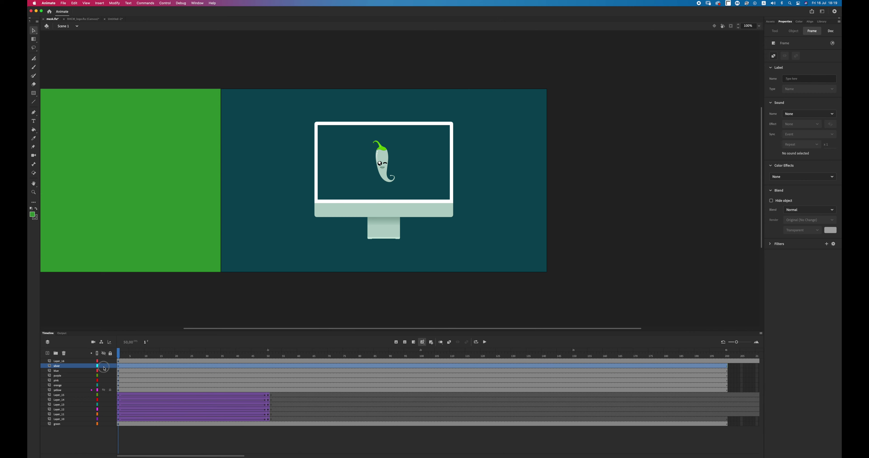
double_click(60, 362)
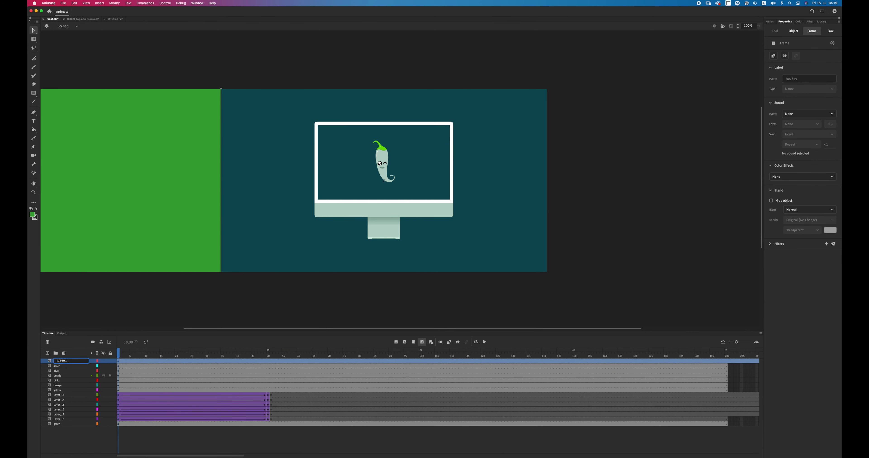
key(Return)
Step: Reorder the tween layers so that one sits directly above each colour layer from yellow up to silver
drag(67, 416, 72, 381)
click(67, 406)
click(60, 419)
drag(59, 421, 79, 357)
click(73, 362)
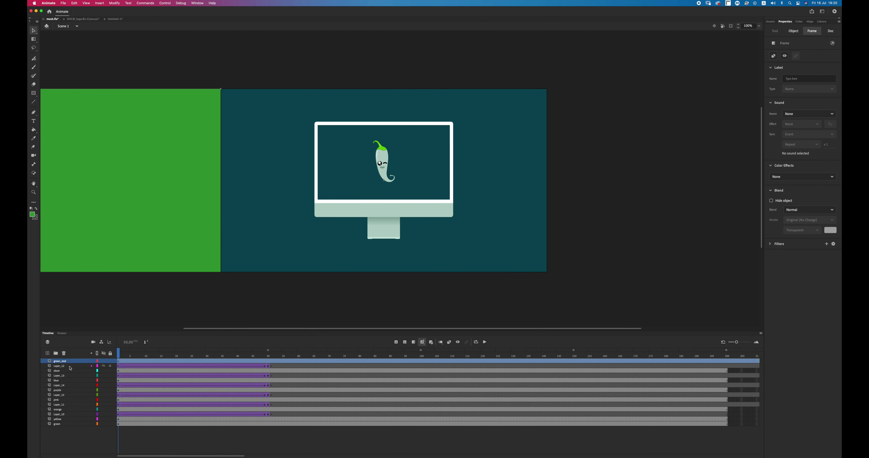
Step: Add a new layer above green_end and paste the tween frames onto it
click(47, 354)
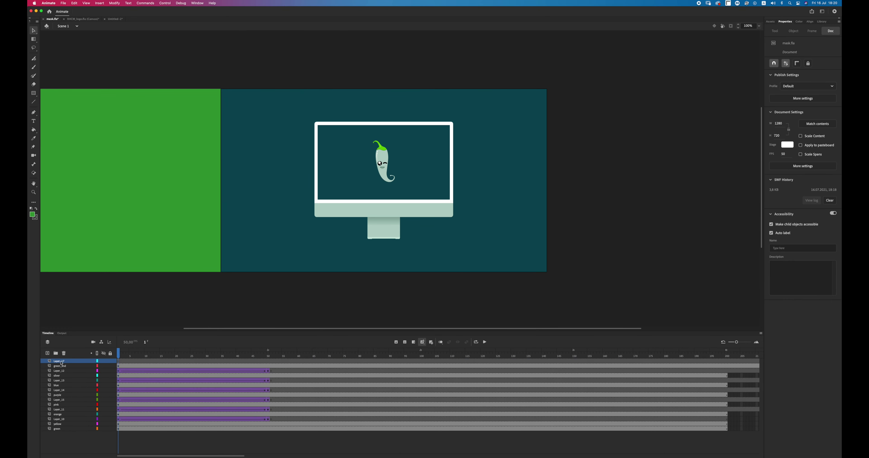
click(271, 372)
right_click(119, 363)
click(149, 368)
Step: Remove the surplus frames beyond frame 200 so that all layers end at frame 200
drag(732, 370, 776, 413)
right_click(669, 366)
click(690, 333)
right_click(674, 376)
drag(593, 415, 772, 359)
right_click(701, 368)
click(719, 326)
click(719, 333)
right_click(684, 368)
click(705, 327)
key(super+z)
right_click(676, 375)
click(695, 332)
click(452, 442)
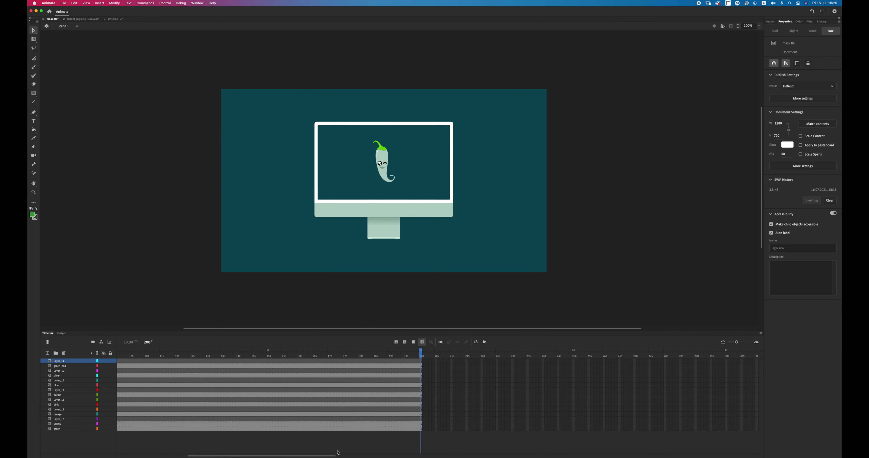
Step: Insert additional frames on all layers across the range from frame 55 to frame 105
scroll(304, 432, left, 10)
drag(286, 362, 436, 428)
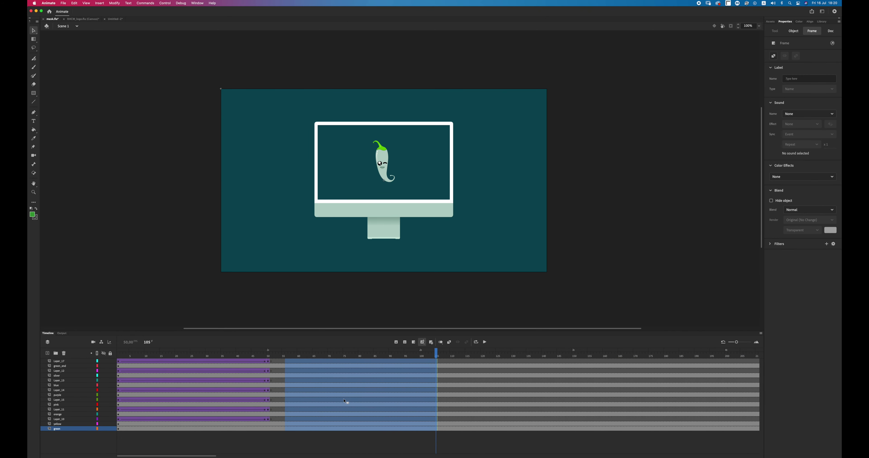
Step: Move the yellow layer's keyframe to frame 100 and shift the Layer_10 tween to start at frame 100
click(210, 444)
drag(118, 410, 269, 410)
click(118, 424)
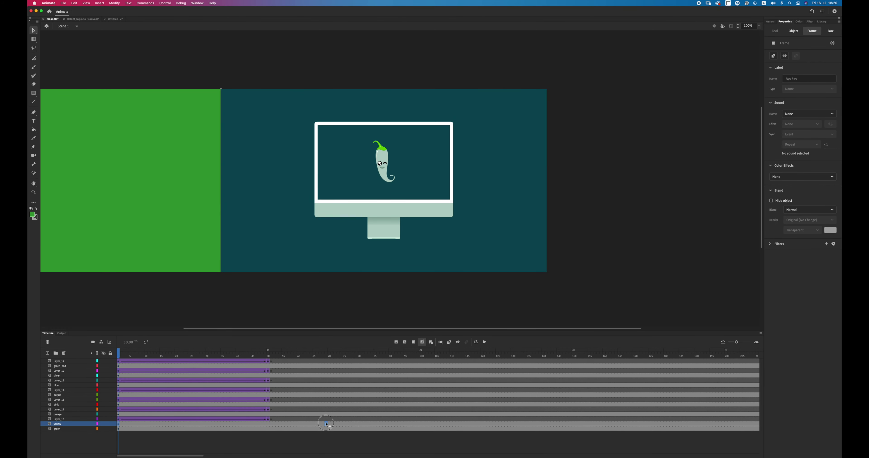
click(425, 425)
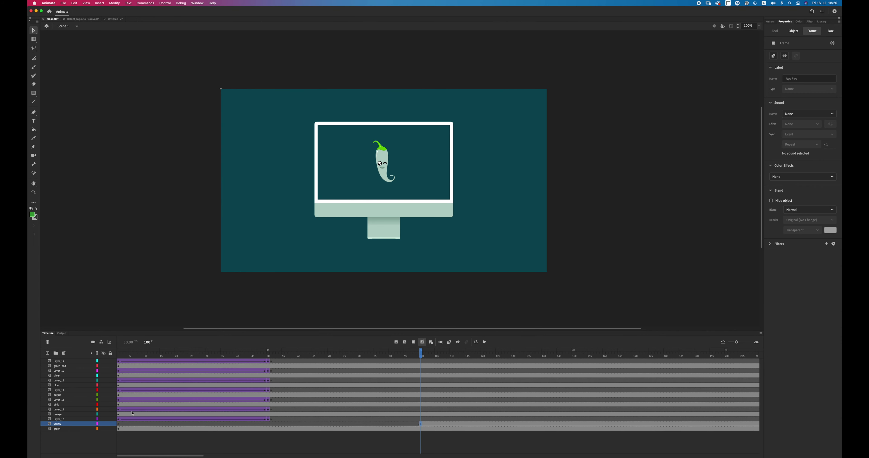
drag(118, 420, 543, 420)
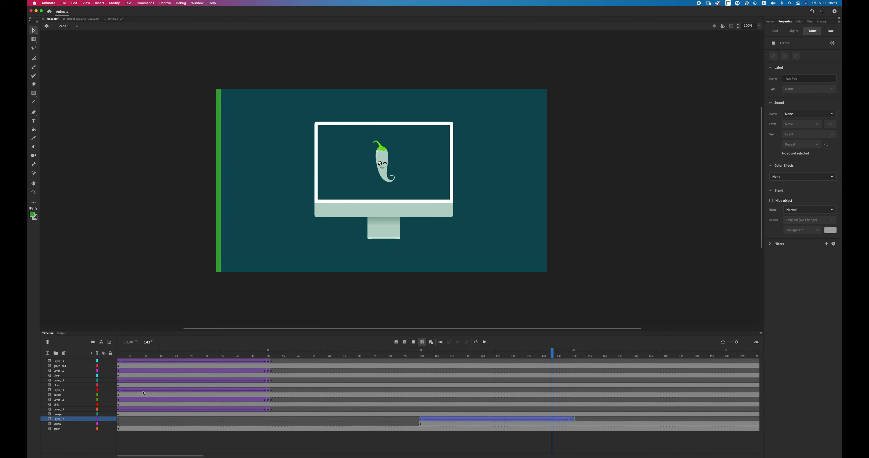
Step: Move the orange layer's keyframe to frame 250 and shift the Layer_11 tween to start at frame 250
drag(118, 410, 268, 410)
click(118, 415)
drag(119, 415, 758, 411)
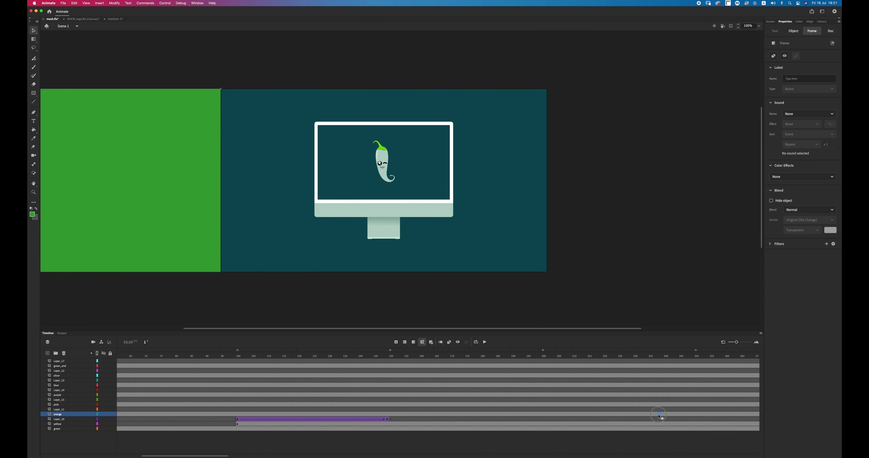
click(695, 415)
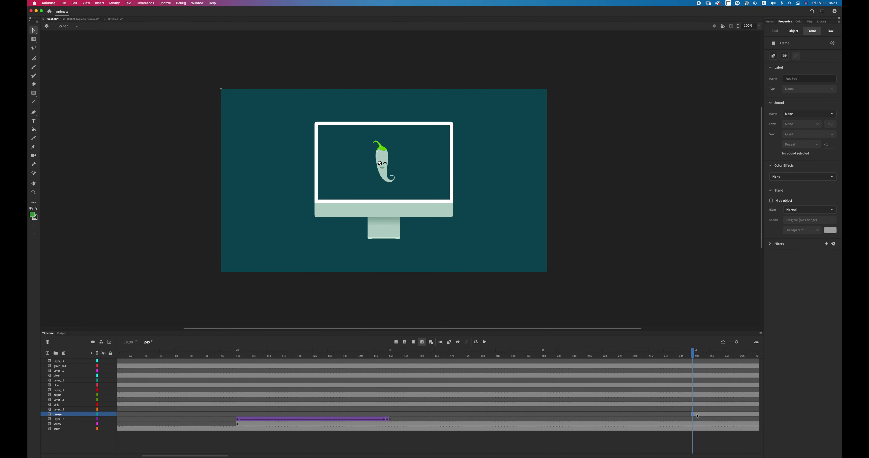
mouse_move(692, 417)
mouse_down()
mouse_move(704, 419)
mouse_move(696, 417)
mouse_up()
drag(162, 457, 128, 456)
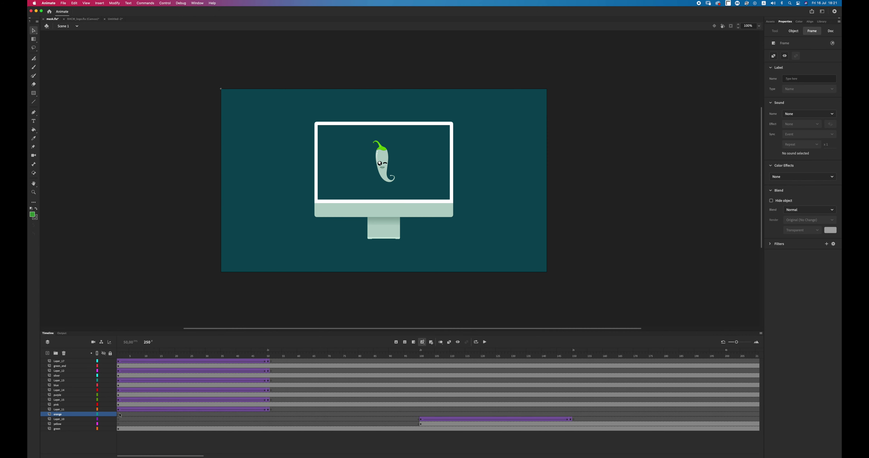
drag(118, 410, 724, 410)
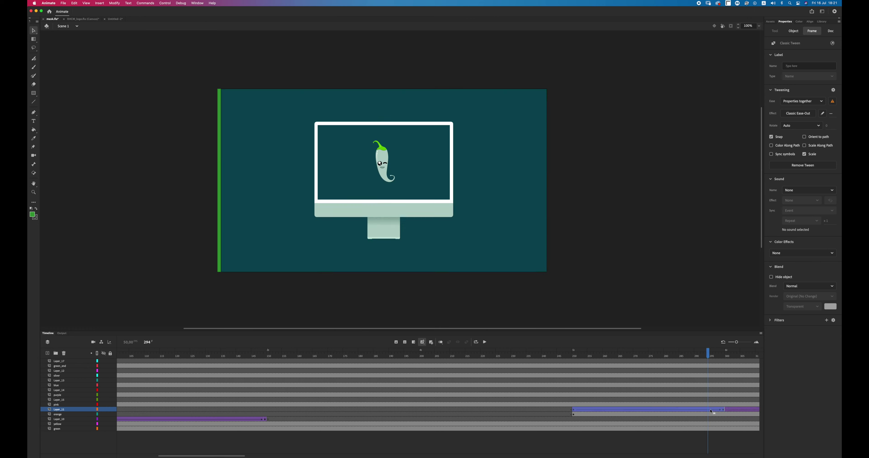
scroll(471, 431, right, 10)
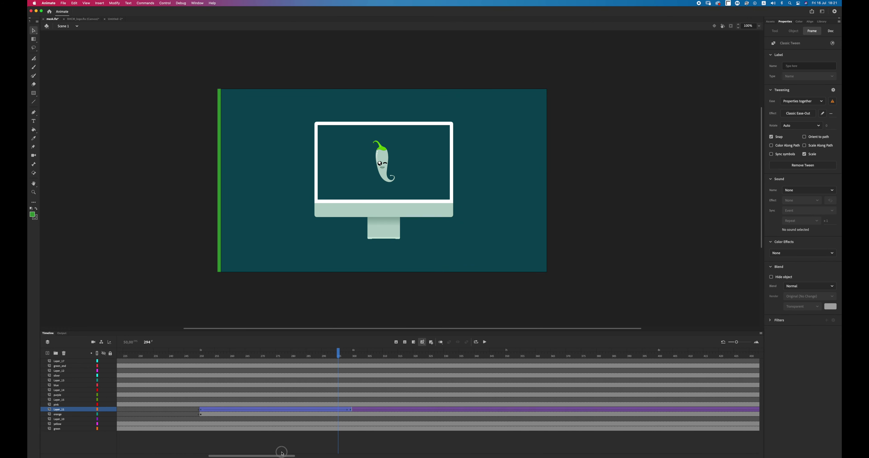
click(473, 405)
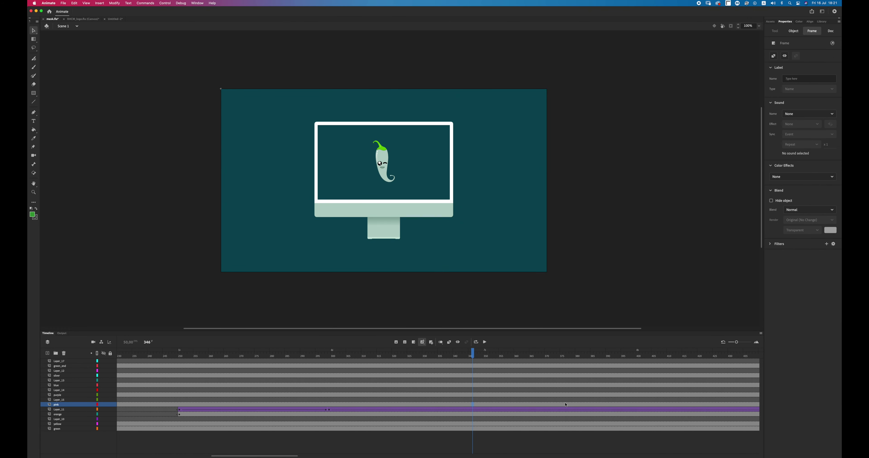
click(641, 410)
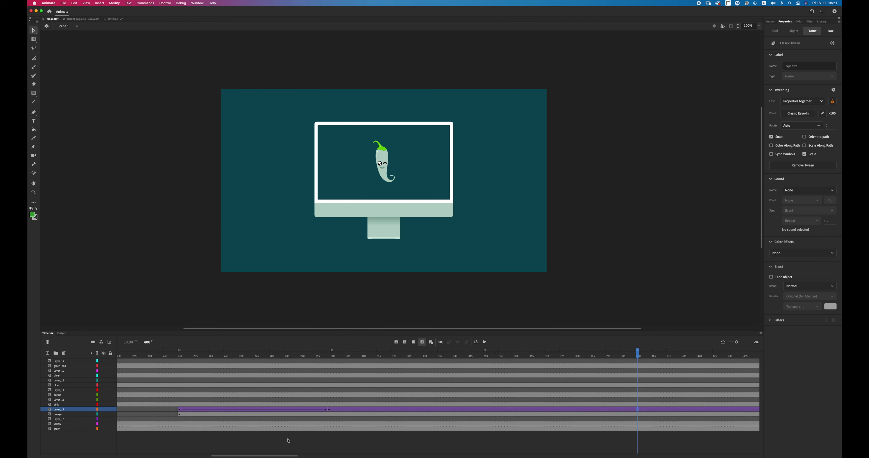
scroll(301, 434, left, 15)
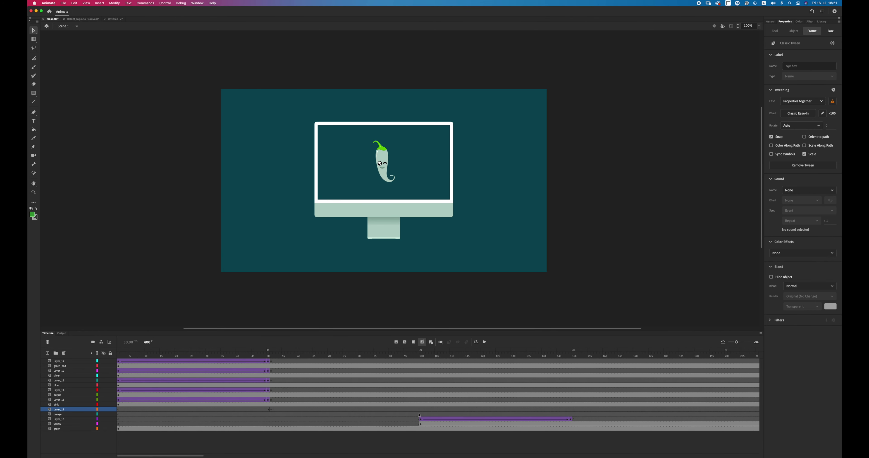
Step: Remove frames 51 to 100 on all layers, followed by the surplus frames 101 to 150
drag(419, 361, 271, 430)
right_click(284, 427)
click(323, 337)
drag(424, 428, 574, 362)
right_click(562, 364)
click(577, 333)
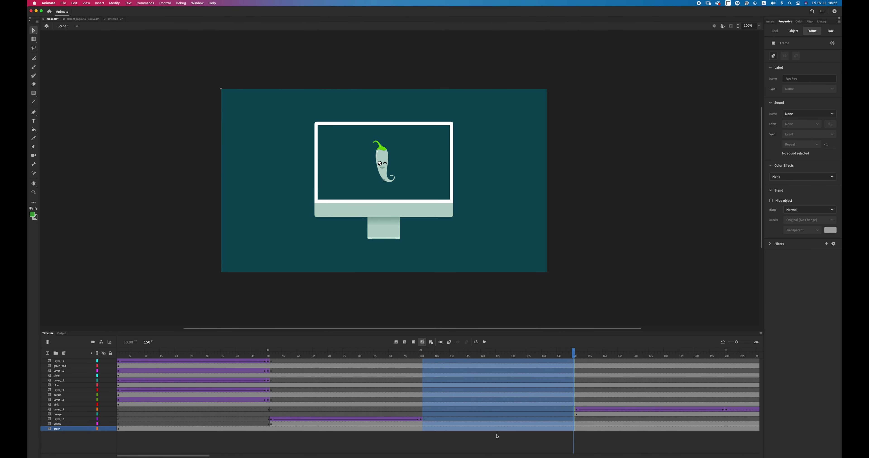
Step: Move the pink layer's keyframe to frame 250 and shift the mask tween above it to start at frame 250
drag(208, 456, 257, 456)
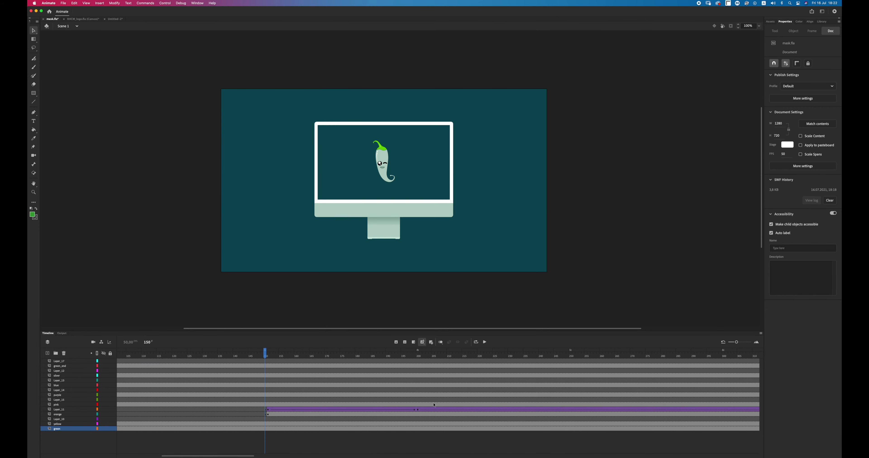
click(570, 406)
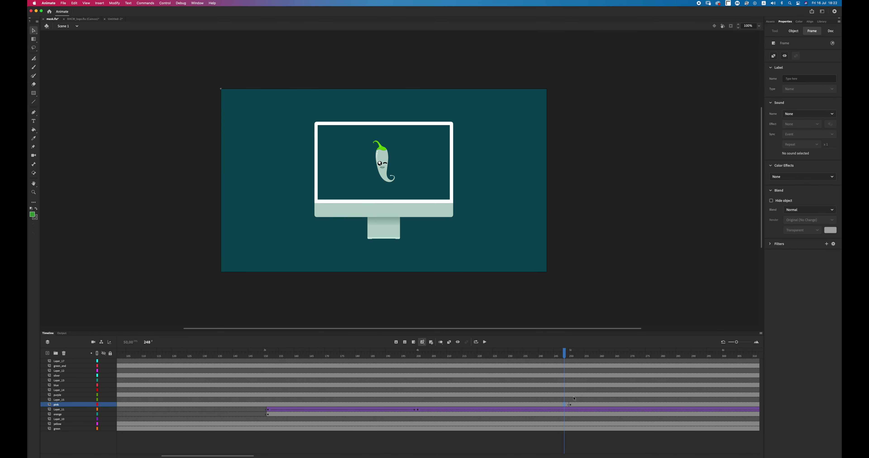
drag(226, 456, 189, 452)
click(119, 405)
key(BackSpace)
drag(121, 400, 269, 400)
drag(228, 401, 687, 402)
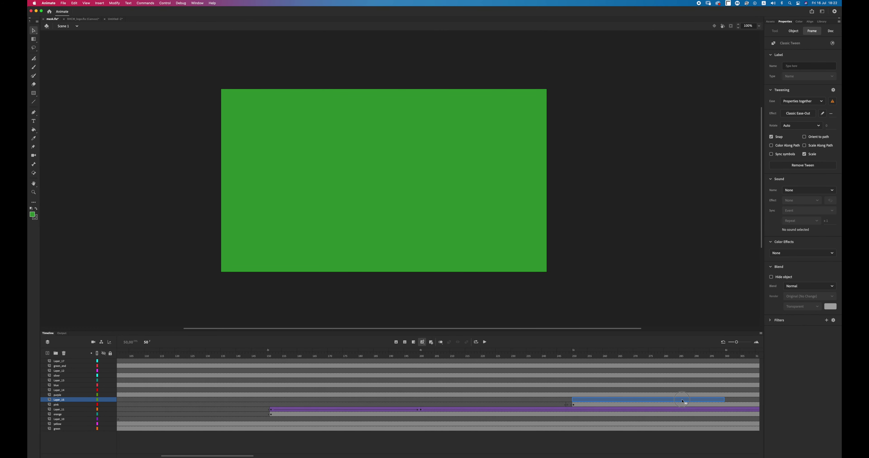
click(680, 401)
Step: Move the purple layer's keyframe to frame 350 and shift the mask tween above it to start at frame 350
scroll(337, 435, right, 10)
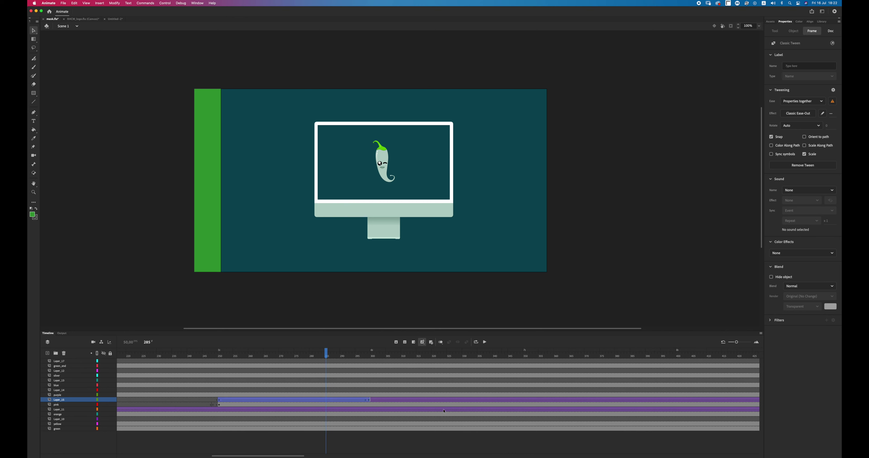
click(524, 402)
click(525, 397)
scroll(423, 429, left, 10)
click(118, 391)
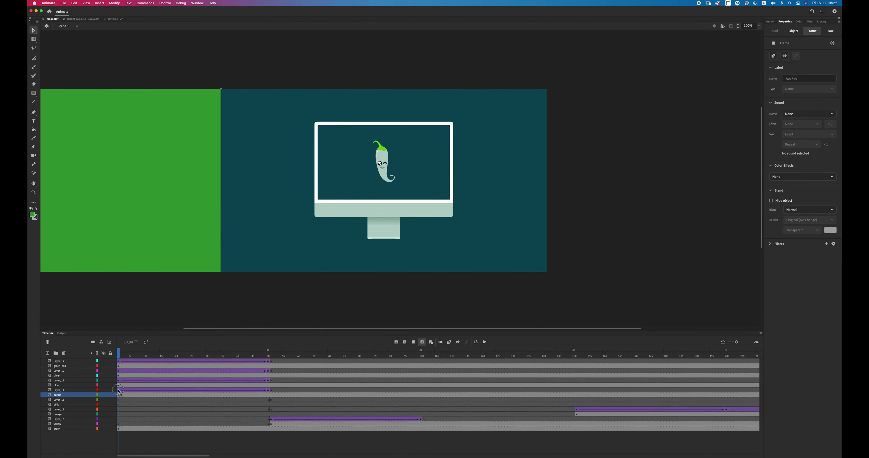
click(121, 395)
key(BackSpace)
key(comma)
mouse_move(205, 457)
mouse_down()
mouse_move(289, 456)
mouse_move(202, 457)
mouse_up()
drag(119, 391, 695, 393)
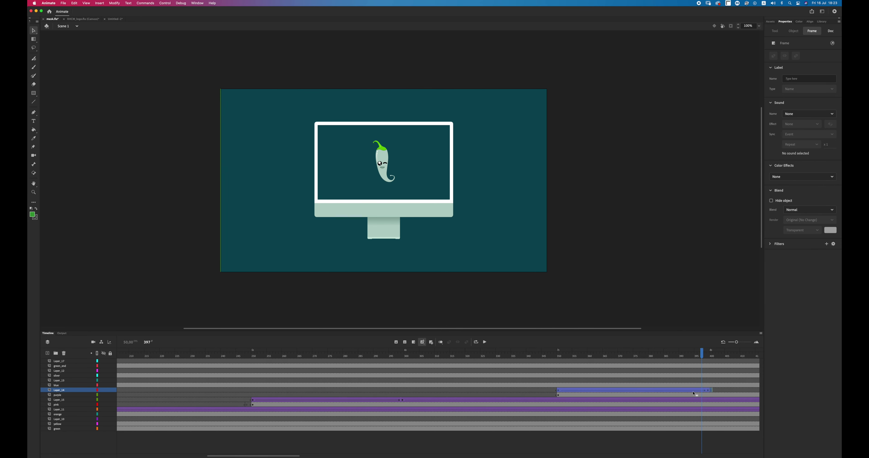
Step: Move the blue layer's keyframe to frame 450 and shift the mask tween above it to start at frame 450
drag(253, 456, 163, 456)
click(118, 387)
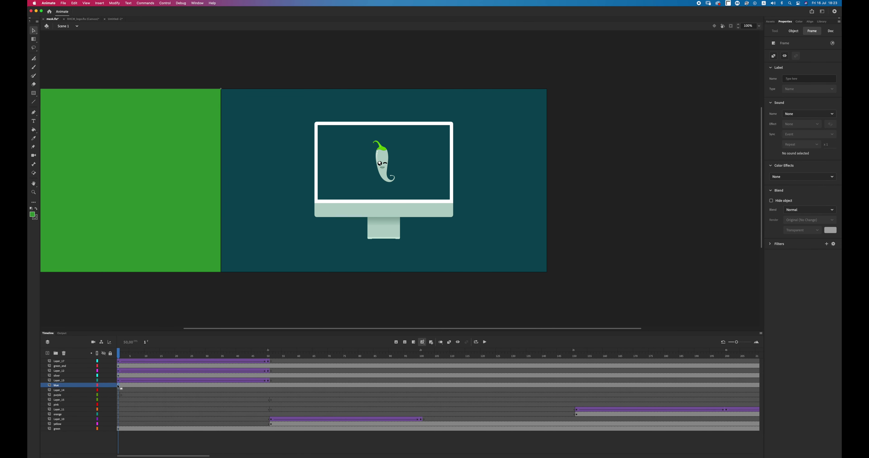
drag(187, 390, 665, 386)
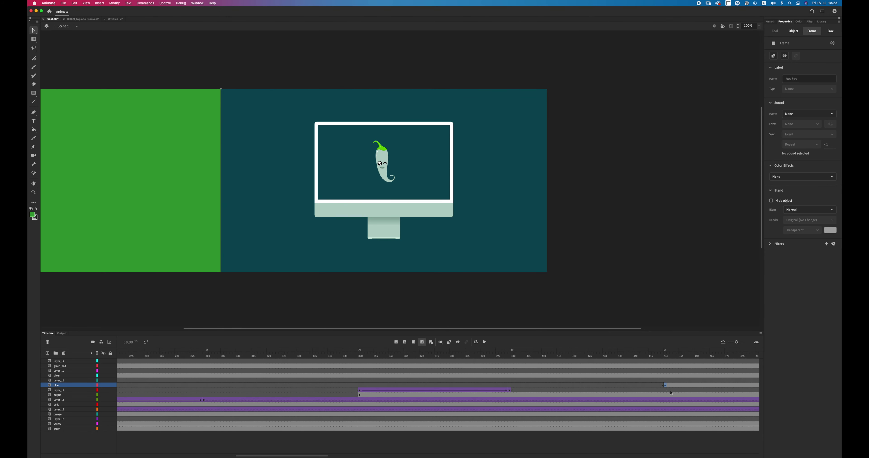
drag(283, 456, 163, 454)
drag(118, 380, 437, 392)
drag(766, 382, 639, 382)
Step: Move the keyframe of the layer above the blue artwork's mask to frame 550, with its own mask tween starting at frame 550
drag(328, 456, 203, 457)
drag(119, 376, 663, 377)
drag(345, 455, 182, 456)
drag(121, 372, 707, 373)
drag(354, 456, 174, 456)
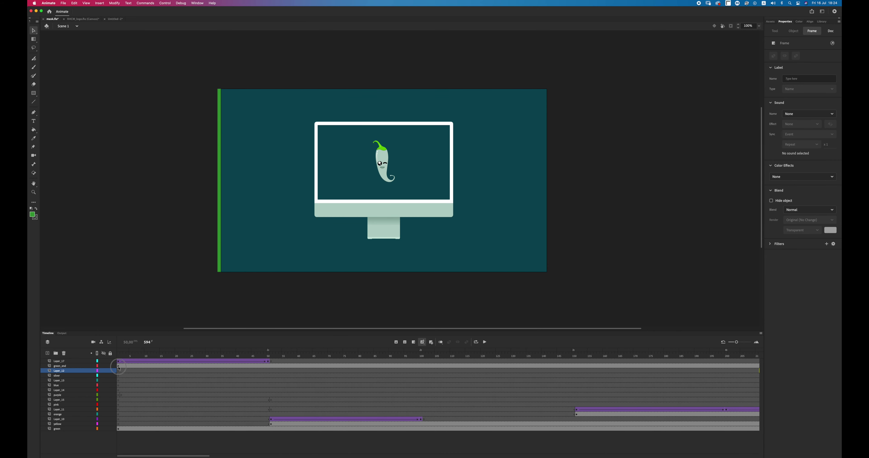
Step: Move the green_end keyframe and the Layer_17 tween to start at frame 650, and extend all layers to frame 750
click(119, 367)
drag(759, 362, 696, 368)
drag(364, 455, 742, 354)
drag(607, 360, 609, 429)
right_click(609, 422)
click(625, 347)
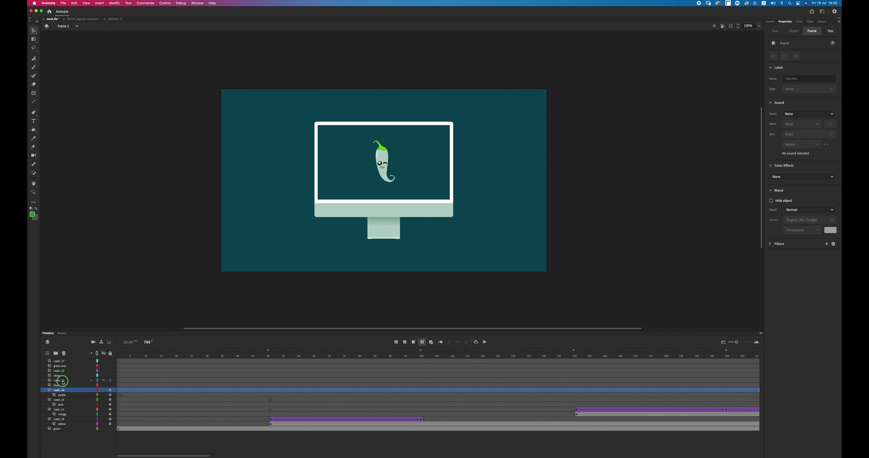
Step: Turn the three uppermost rectangle layers, ending with Layer_17 above green_end, into masks for the artwork layers beneath them
right_click(65, 395)
click(72, 399)
right_click(65, 371)
click(72, 400)
right_click(64, 362)
click(74, 399)
Step: Test the movie in a reduced preview window to check the masked colour transitions, and close the preview
key(super+Return)
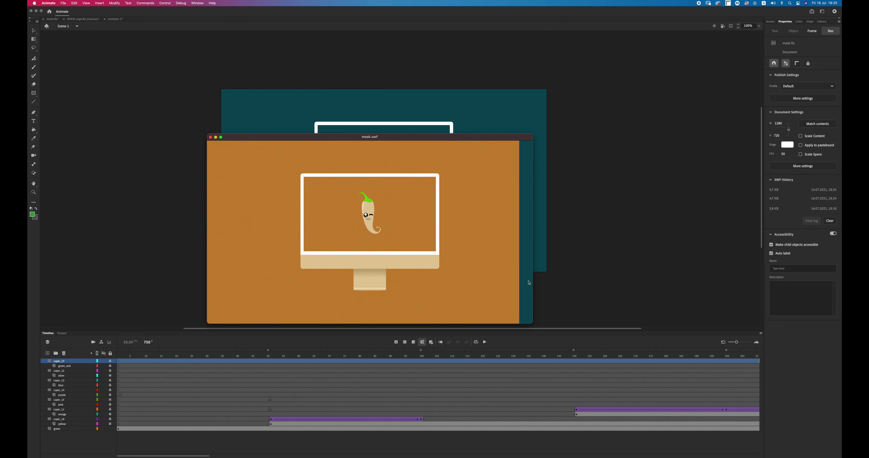
drag(532, 324, 375, 235)
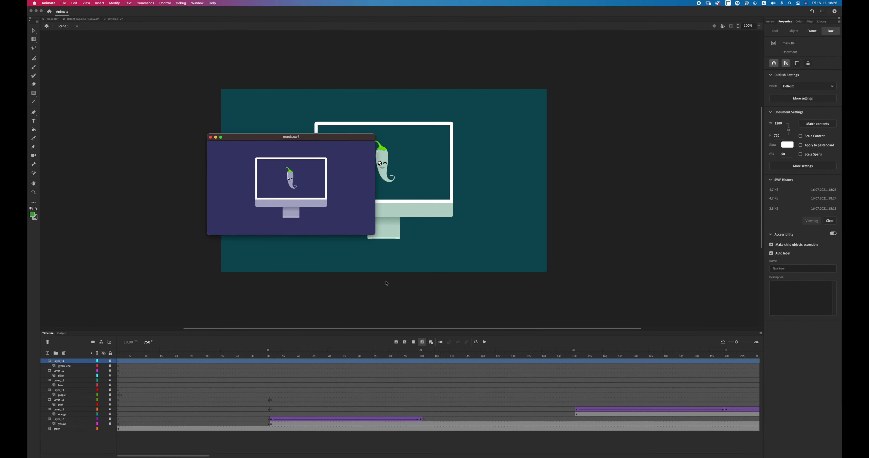
click(211, 137)
Step: Remove the surplus frames from frame 700 to frame 750 on all layers
drag(204, 456, 460, 438)
drag(616, 400, 464, 435)
right_click(483, 384)
click(503, 333)
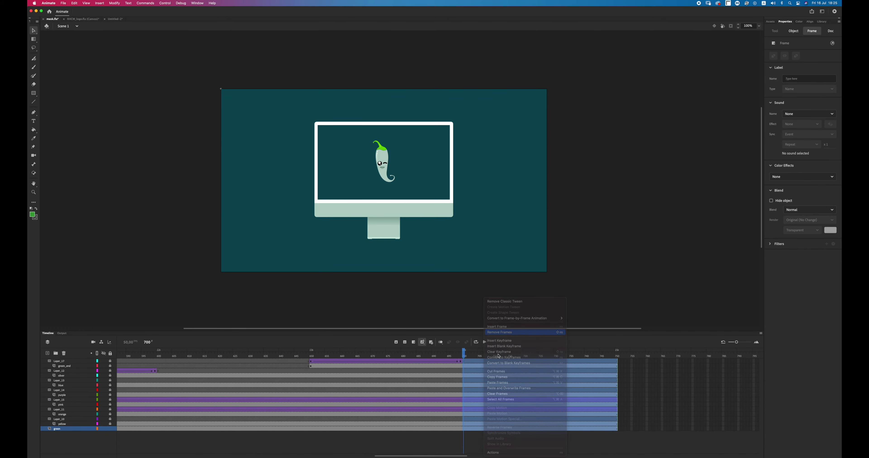
Step: Scrub the timeline to frame 310 to examine the masked colour transitions on the stage
drag(426, 456, 249, 456)
click(271, 356)
drag(276, 357, 476, 356)
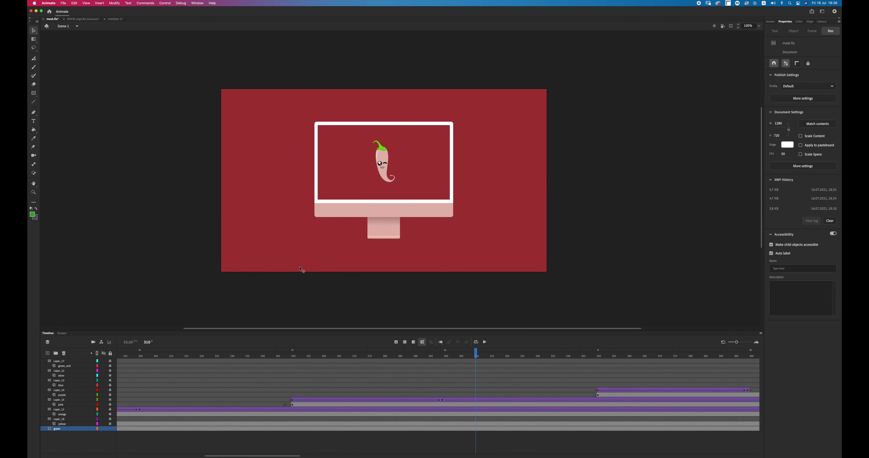